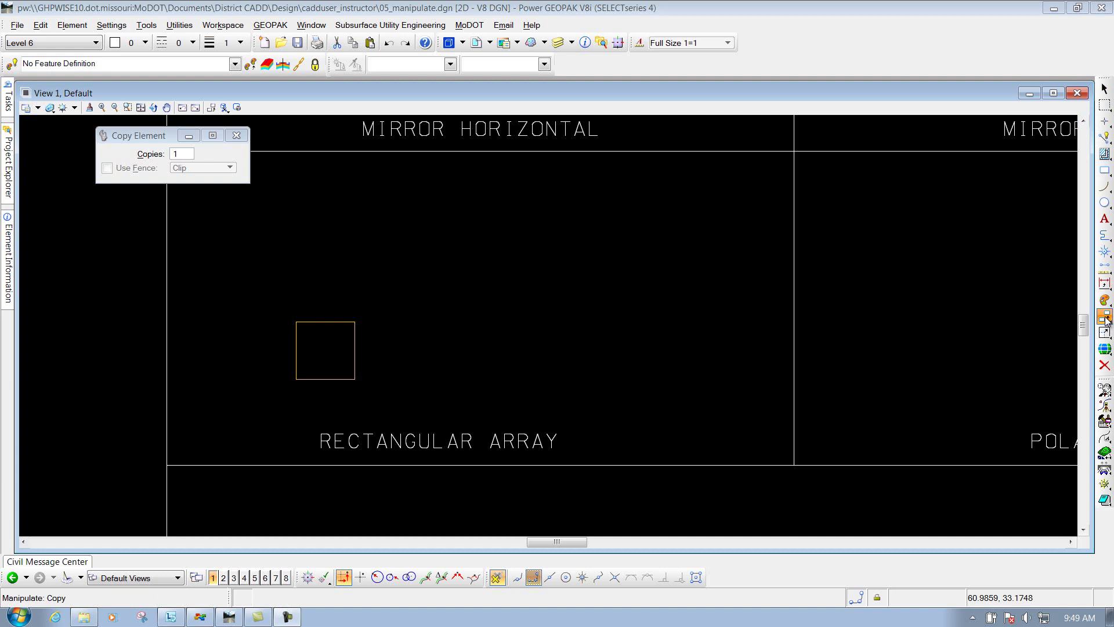
# Build a rectangular array of the orange square with 2 rows, 3 columns, 5.0000 row spacing and 10.0000 column spacing at a 0° angle
pyautogui.click(1106, 319)
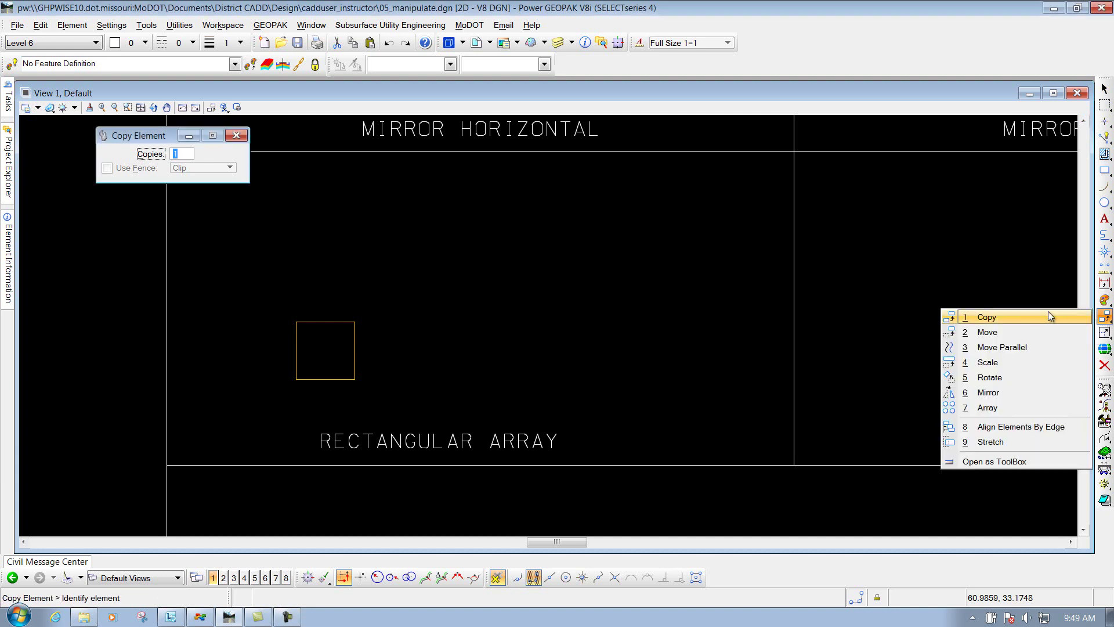
pyautogui.click(973, 409)
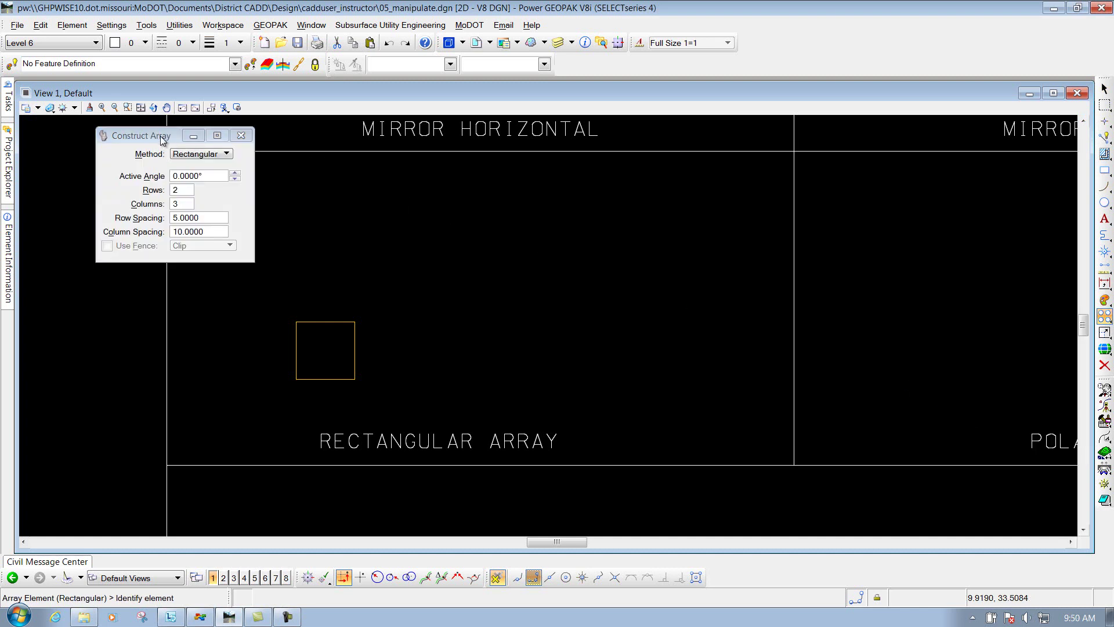
pyautogui.click(207, 154)
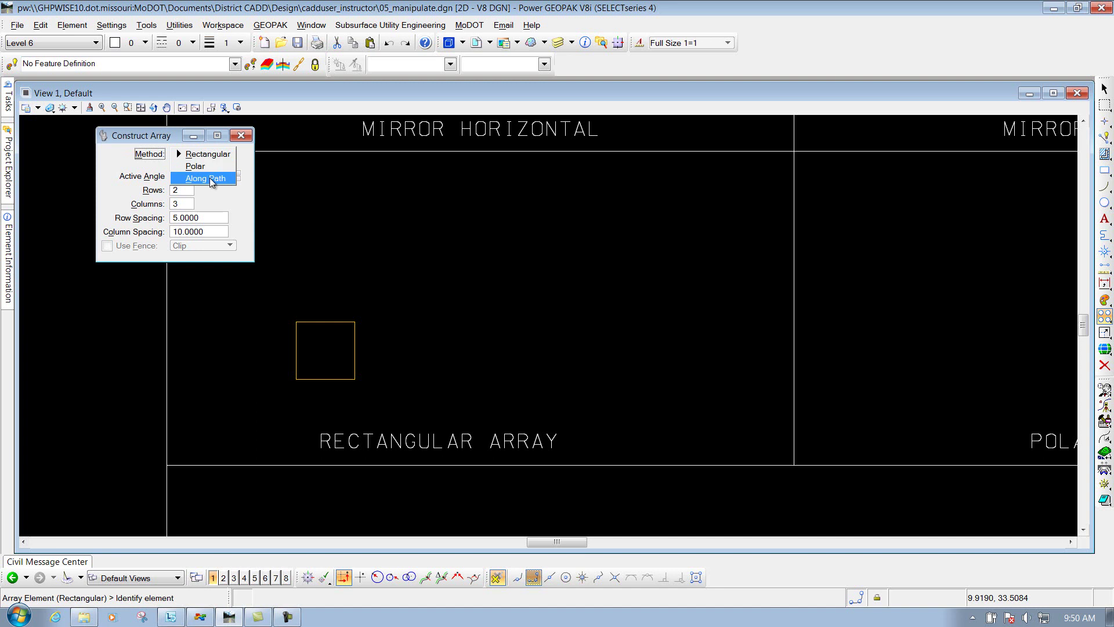
pyautogui.click(207, 157)
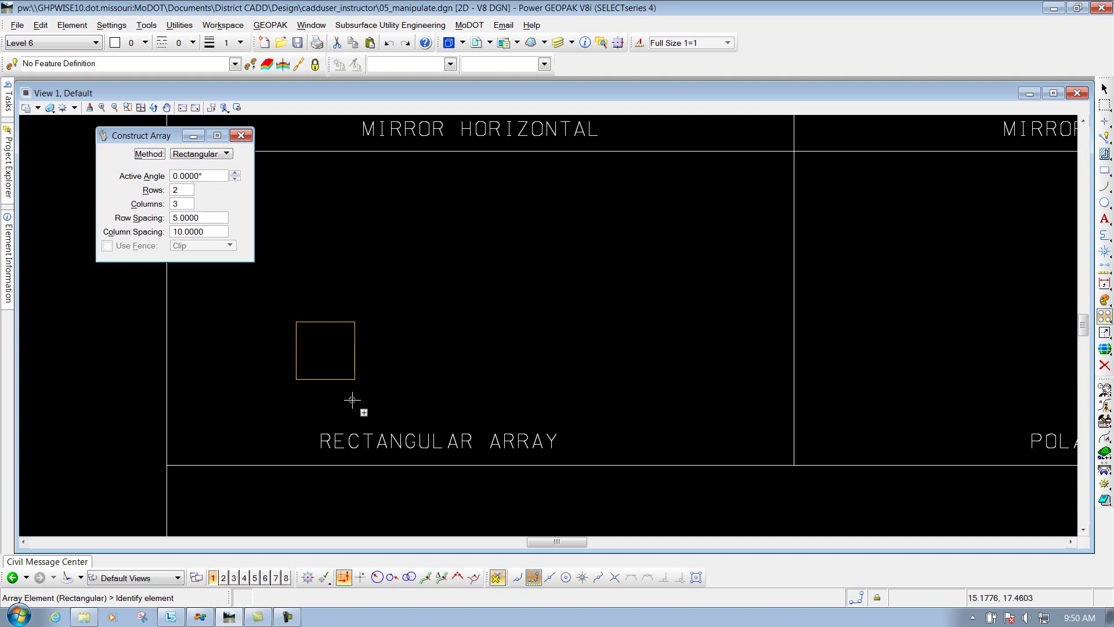
pyautogui.click(296, 378)
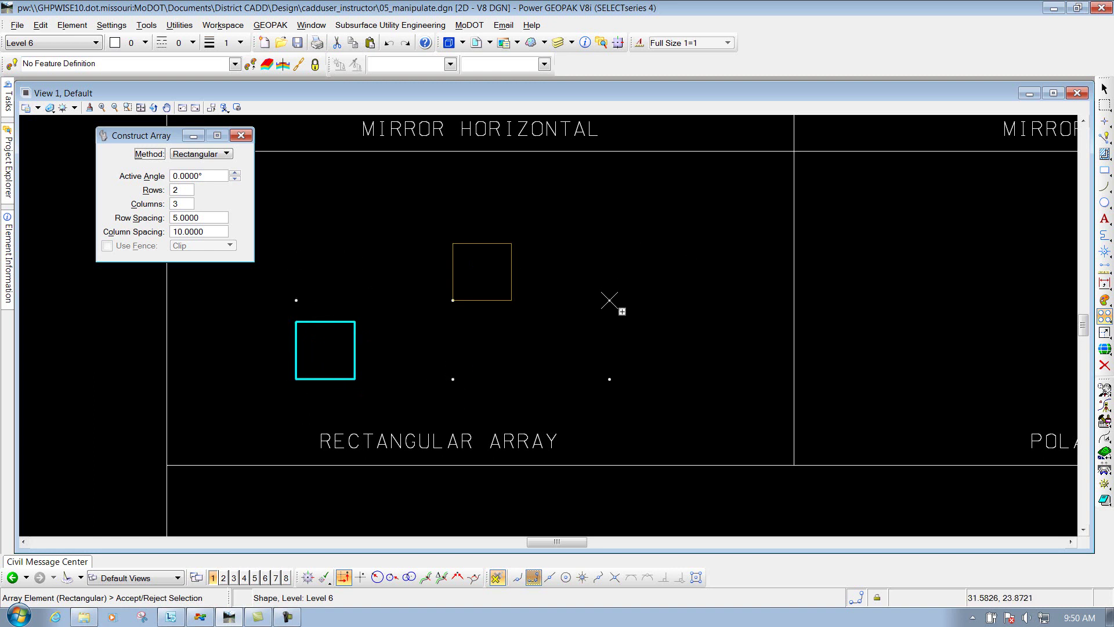
pyautogui.click(524, 331)
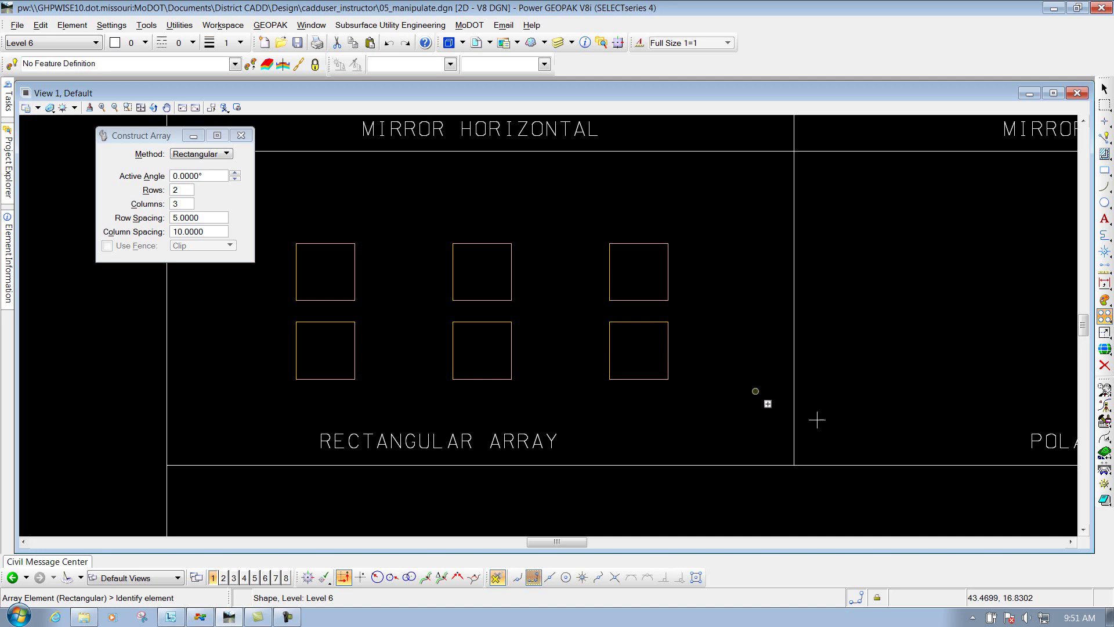
# Build a polar array of the narrow rectangle around the small circle's center with 8 items, a 45° delta angle and rotated items
pyautogui.click(1070, 541)
pyautogui.click(1070, 542)
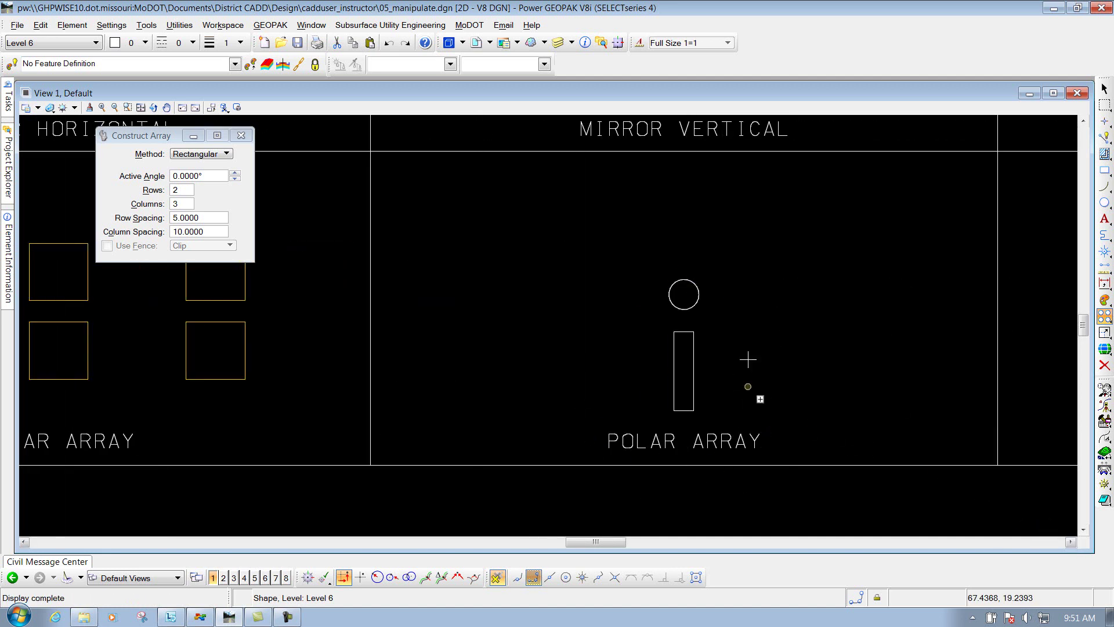
pyautogui.click(213, 154)
pyautogui.click(214, 157)
pyautogui.click(212, 155)
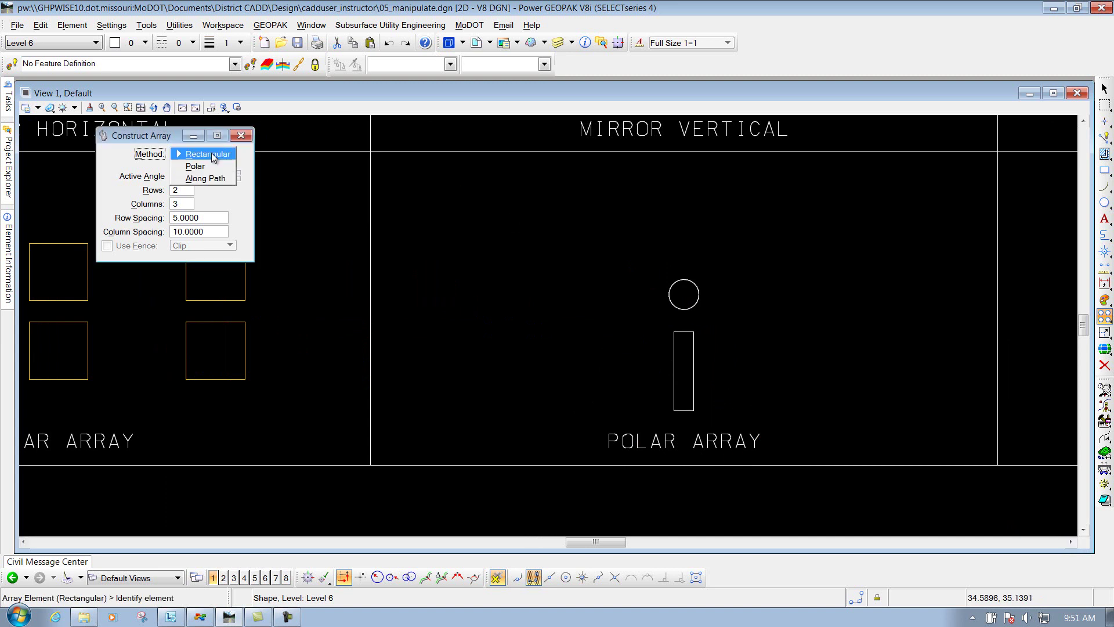
pyautogui.click(197, 167)
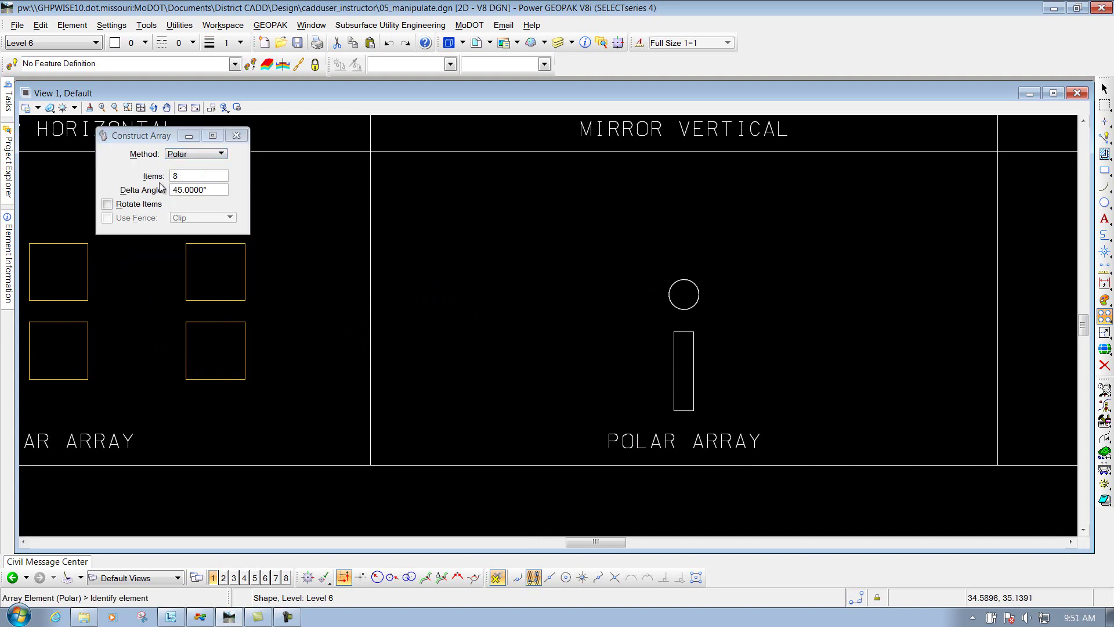
pyautogui.click(175, 176)
pyautogui.write('8')
pyautogui.click(108, 206)
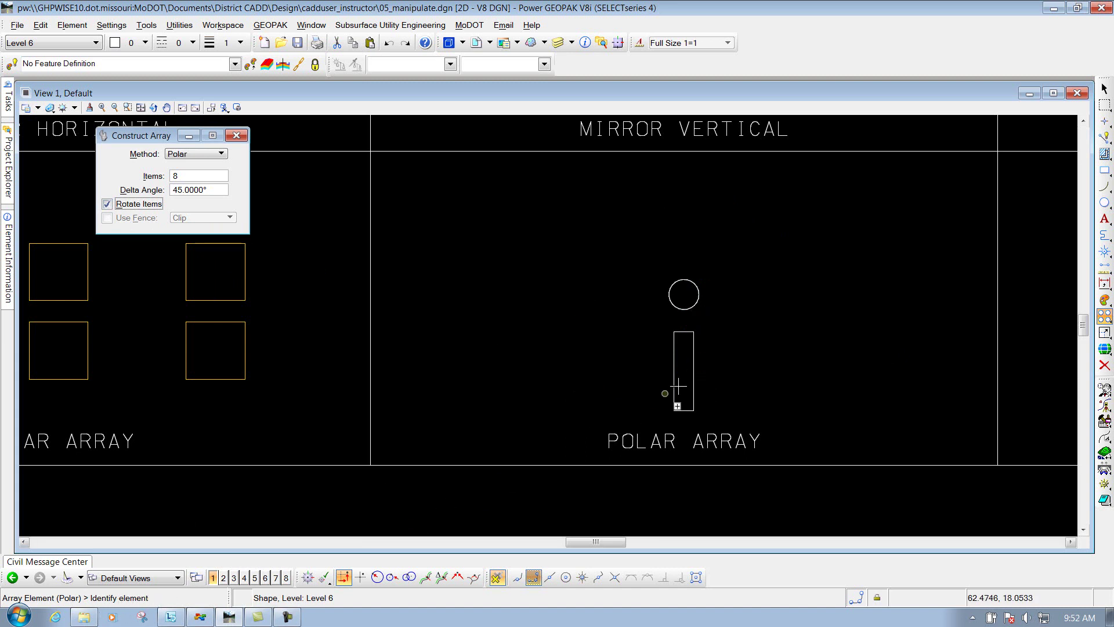
pyautogui.click(694, 348)
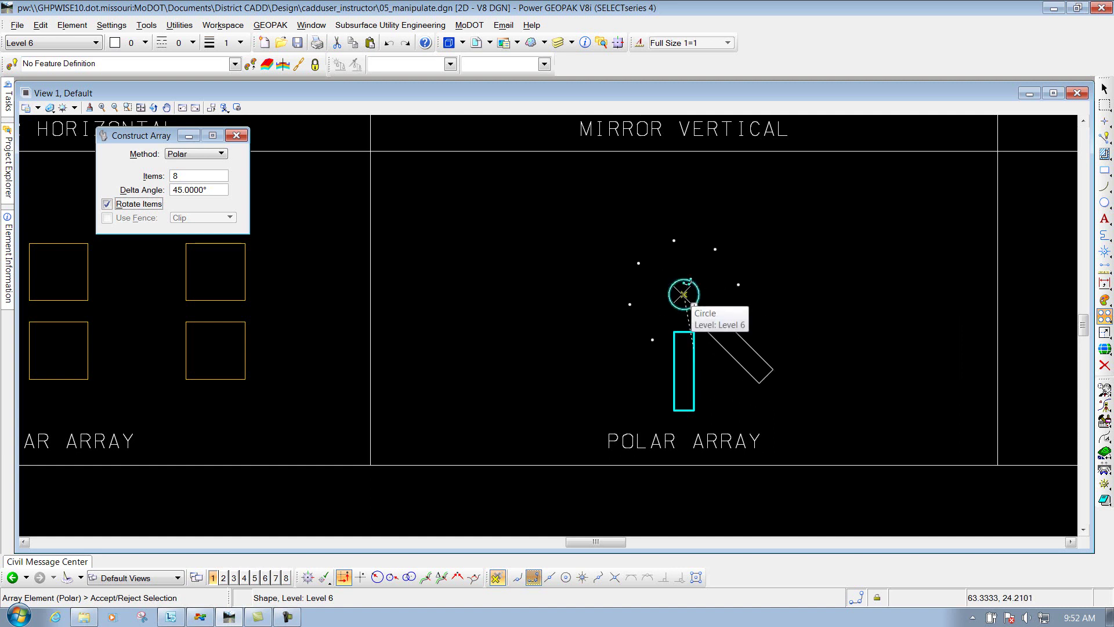
pyautogui.click(683, 294)
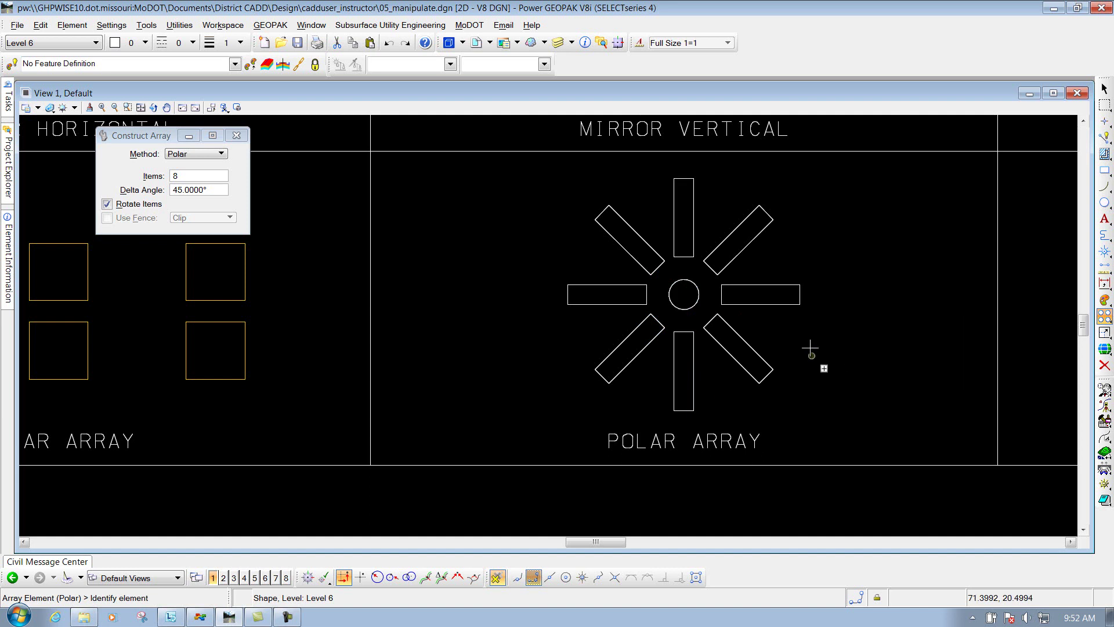
# Set up an along-path array in Number mode with 10 copies and item rotation turned off
pyautogui.click(1070, 542)
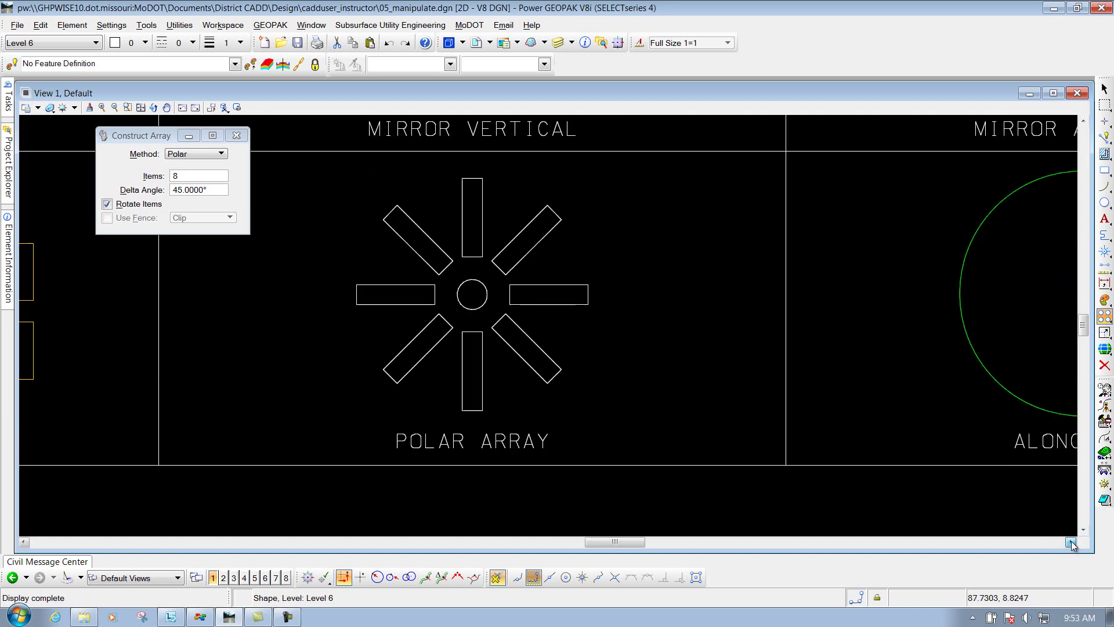
pyautogui.click(1070, 542)
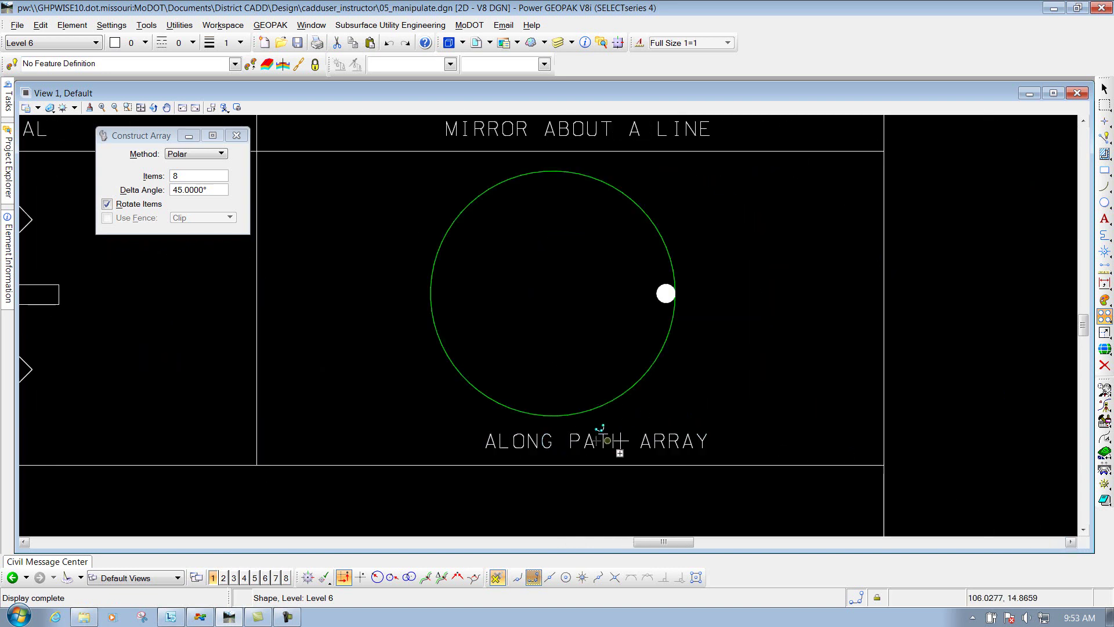
pyautogui.click(209, 156)
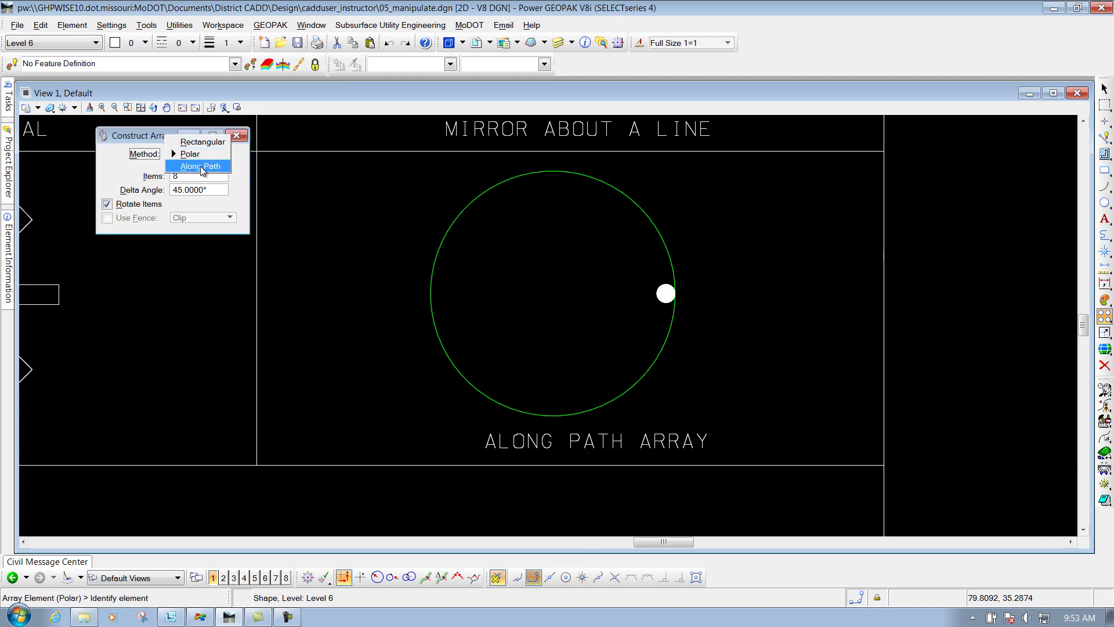
pyautogui.click(205, 166)
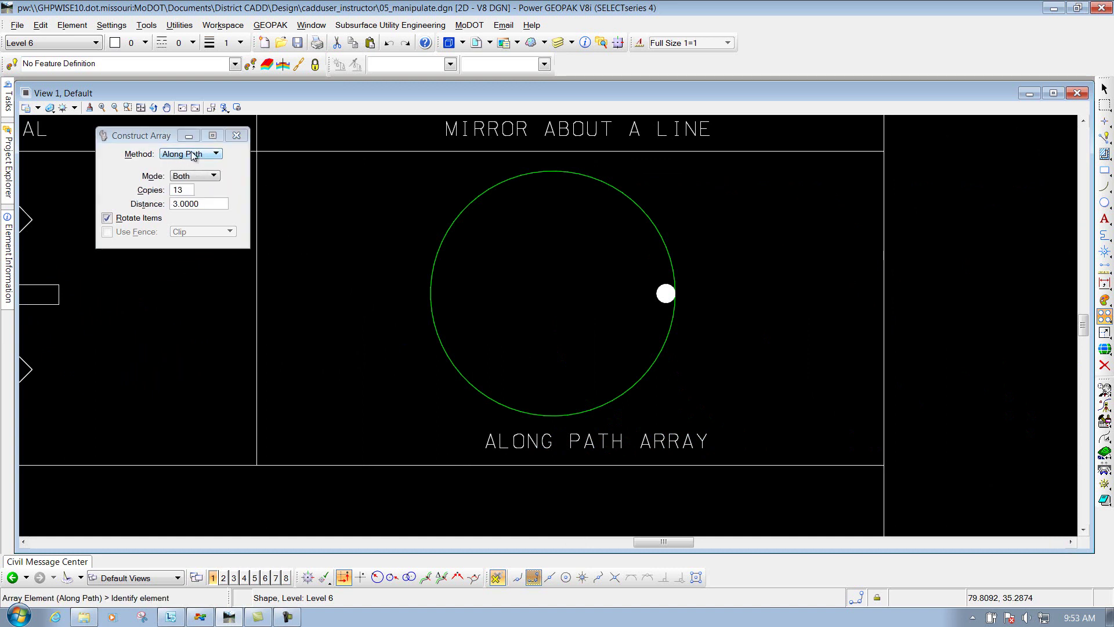
pyautogui.click(210, 176)
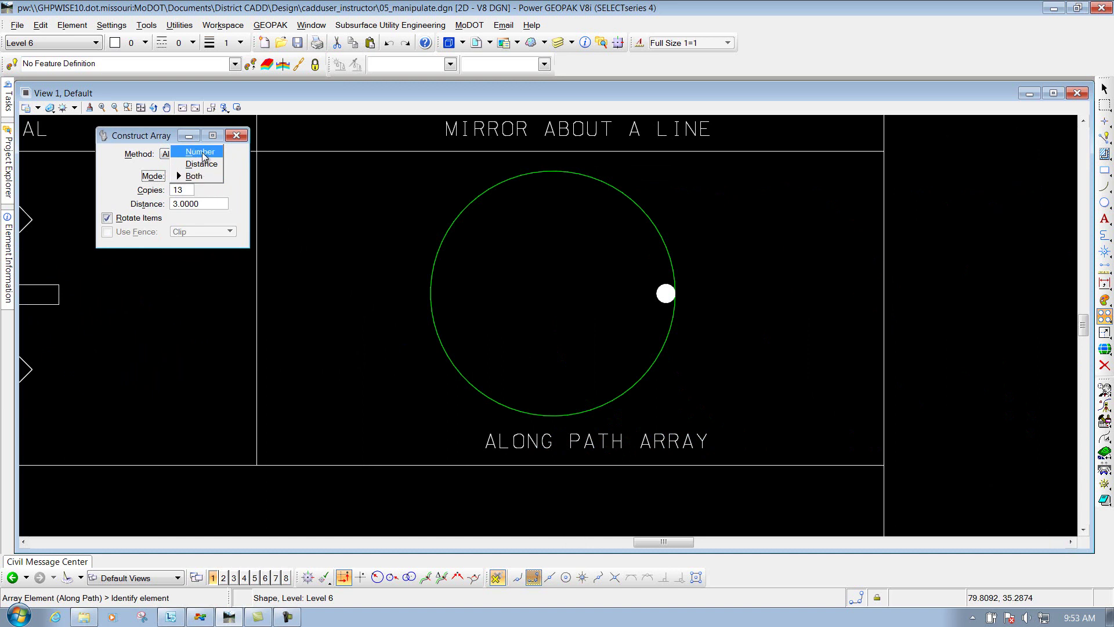
pyautogui.click(204, 153)
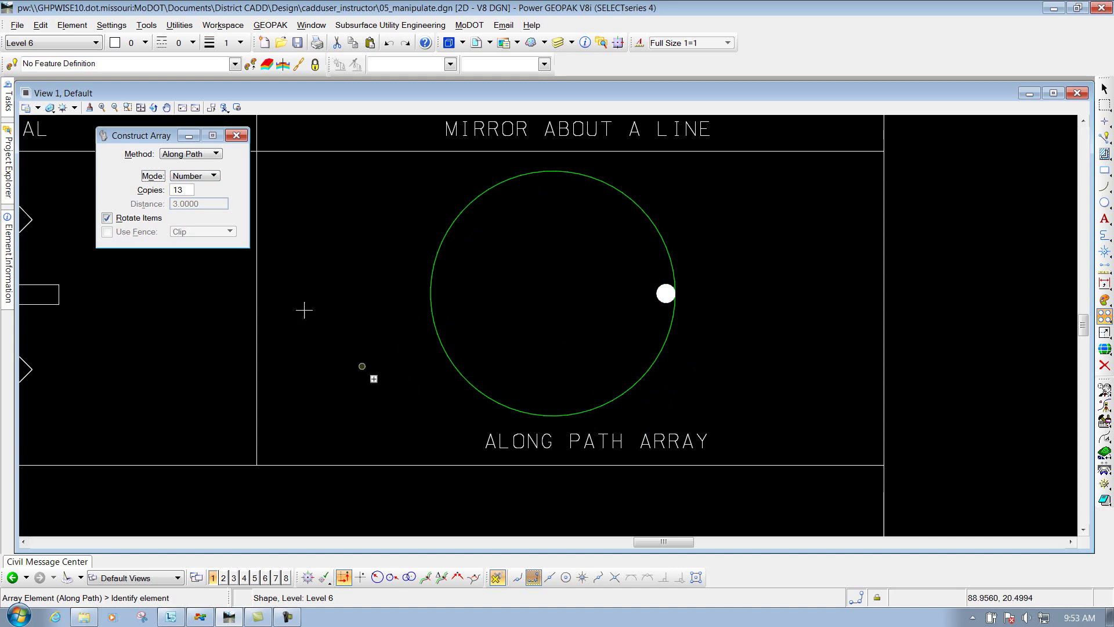
pyautogui.doubleClick(178, 191)
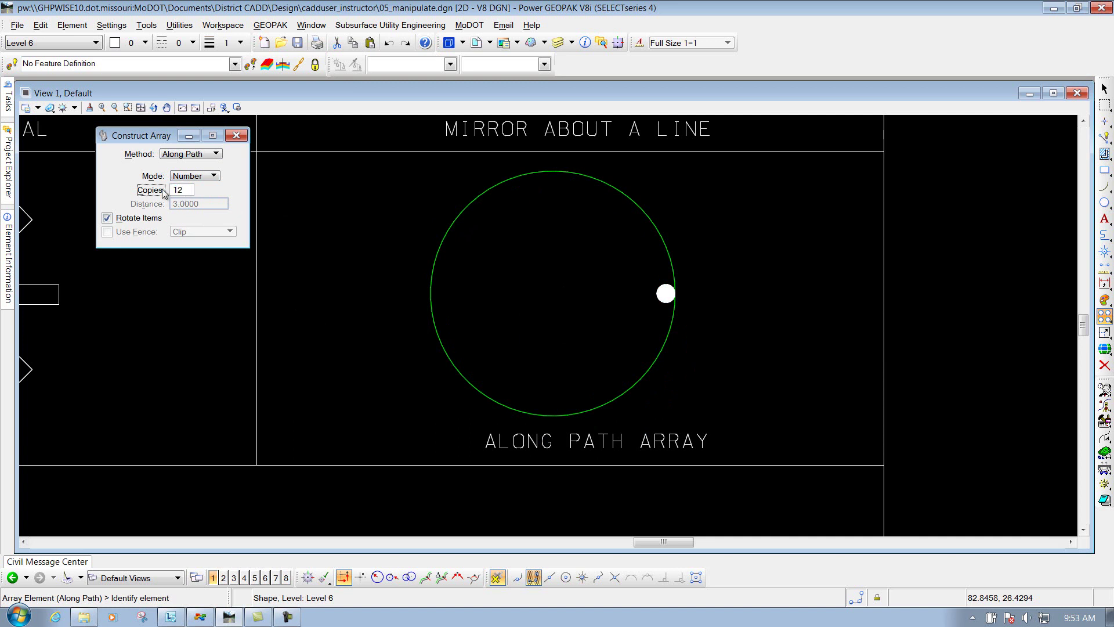
pyautogui.press('Tab')
pyautogui.click(108, 218)
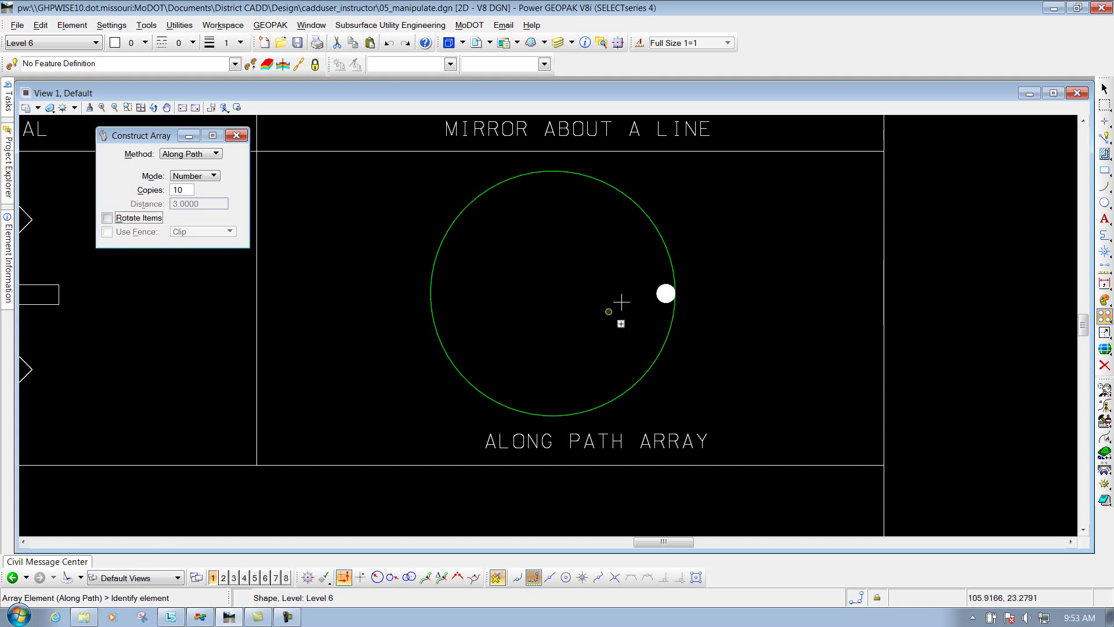
# Try arraying the white dot along the green circle from its rightmost point over the top to its lowest point, and undo the array
pyautogui.click(666, 293)
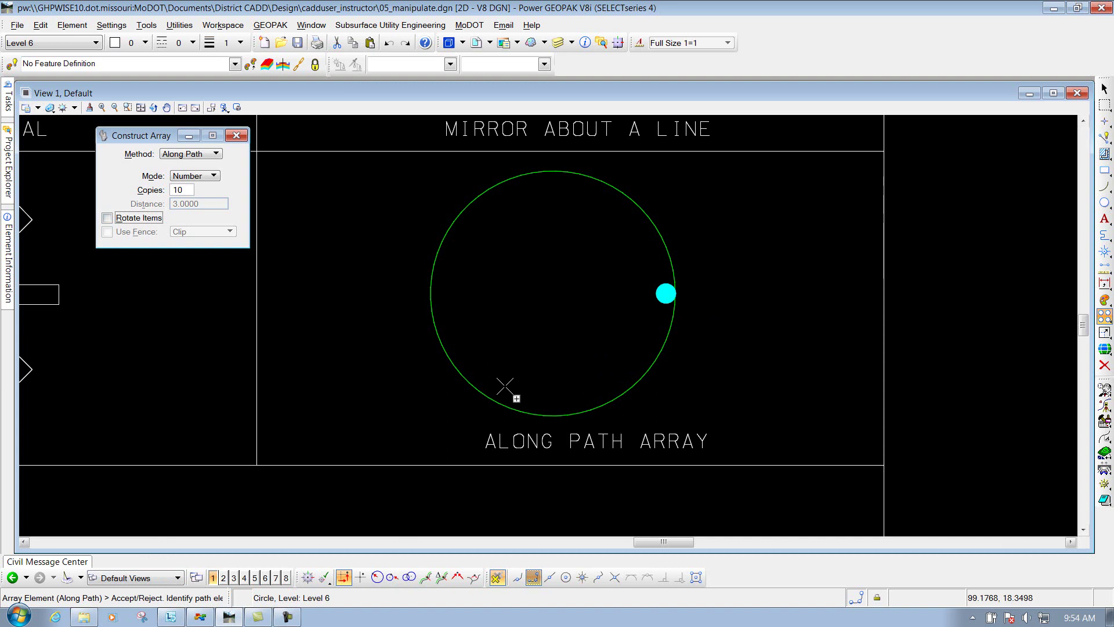
pyautogui.click(674, 295)
pyautogui.click(644, 226)
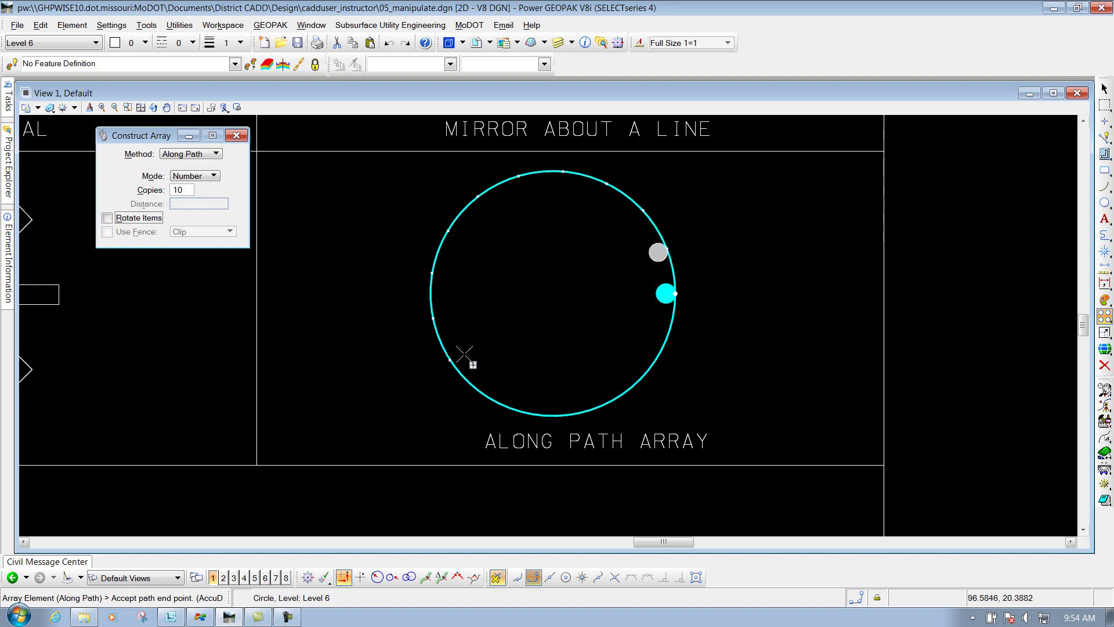
pyautogui.click(554, 412)
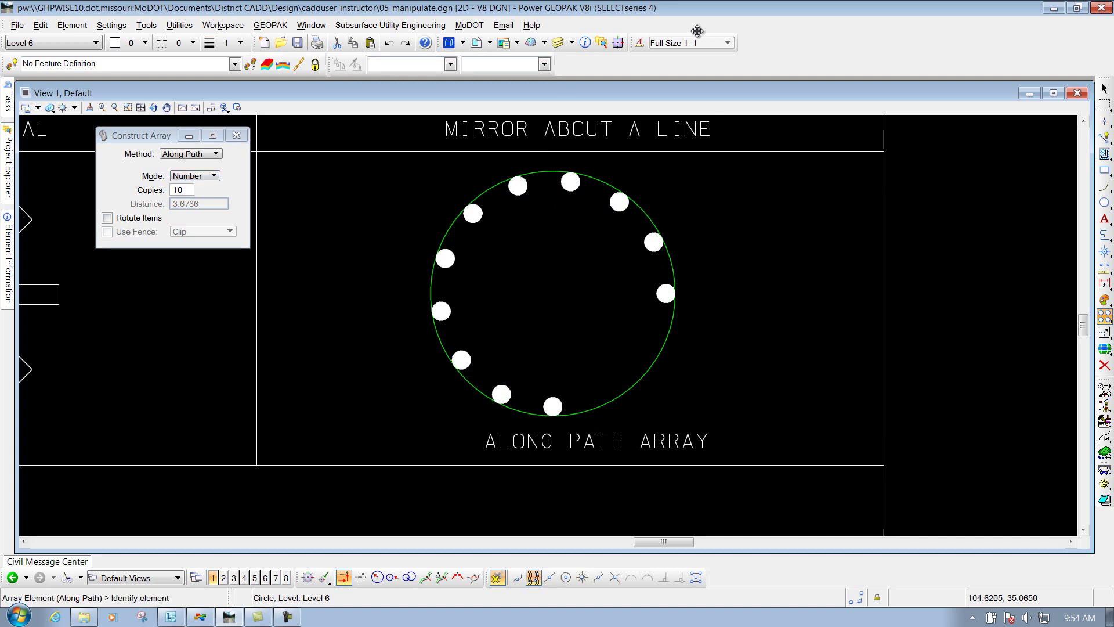
pyautogui.click(388, 45)
# Try arraying the white dot along the green circle in Distance mode with 3.0000 spacing, and undo the array
pyautogui.click(199, 178)
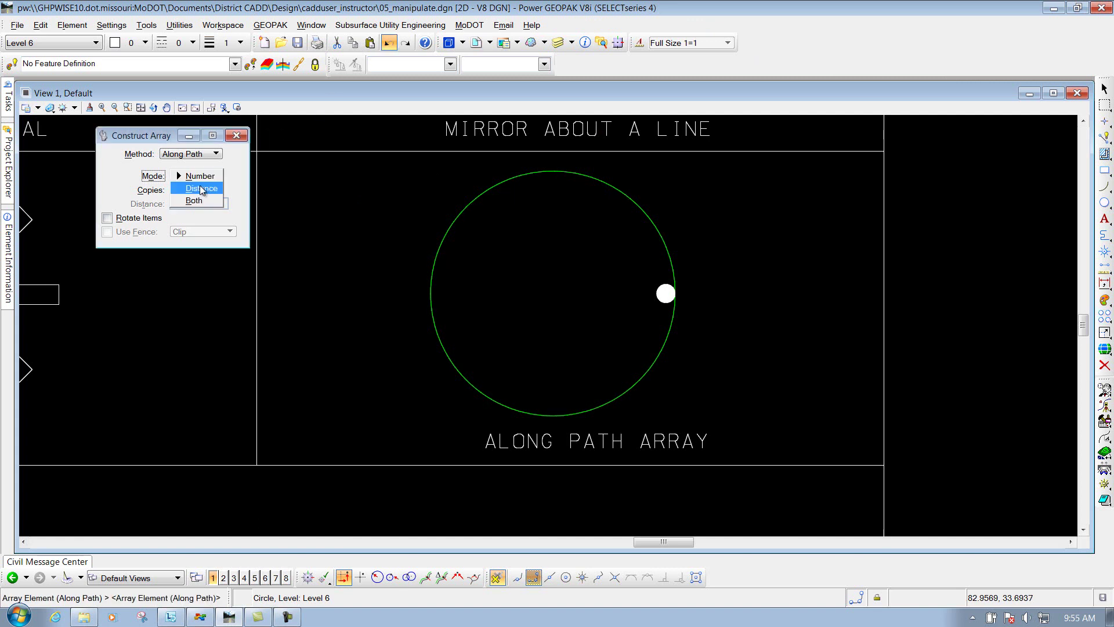
pyautogui.click(201, 189)
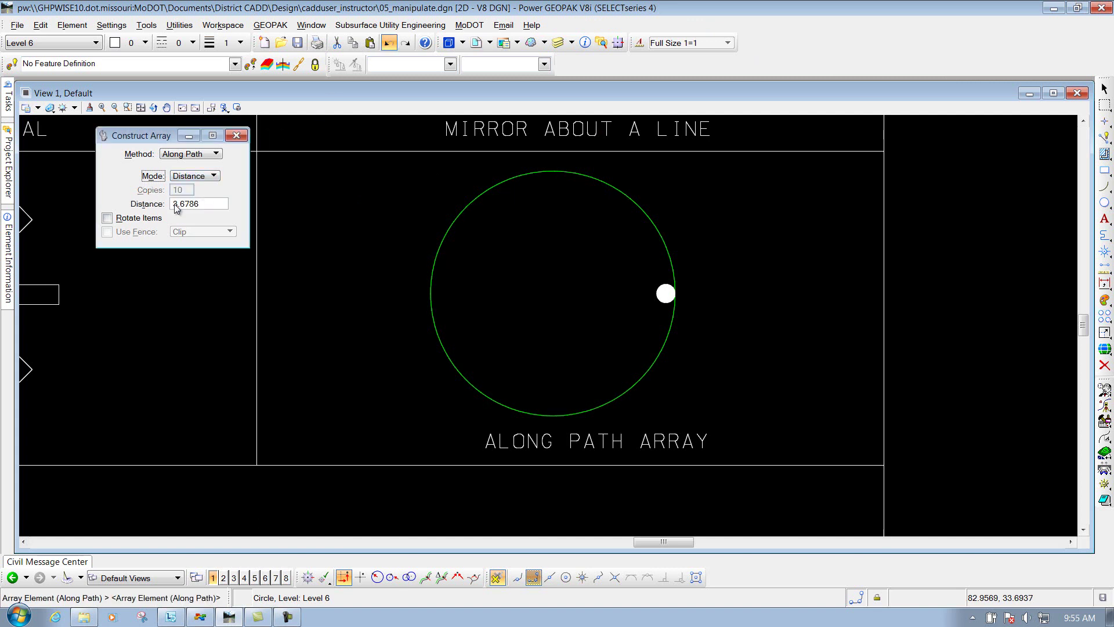
pyautogui.doubleClick(202, 204)
pyautogui.write('3')
pyautogui.press('Tab')
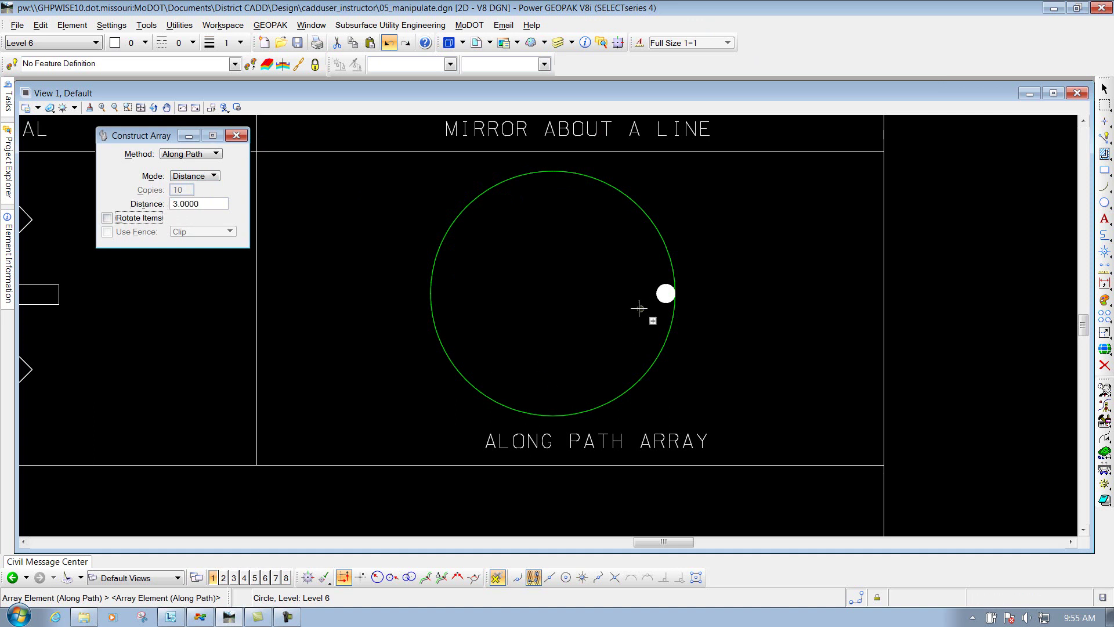
pyautogui.click(665, 295)
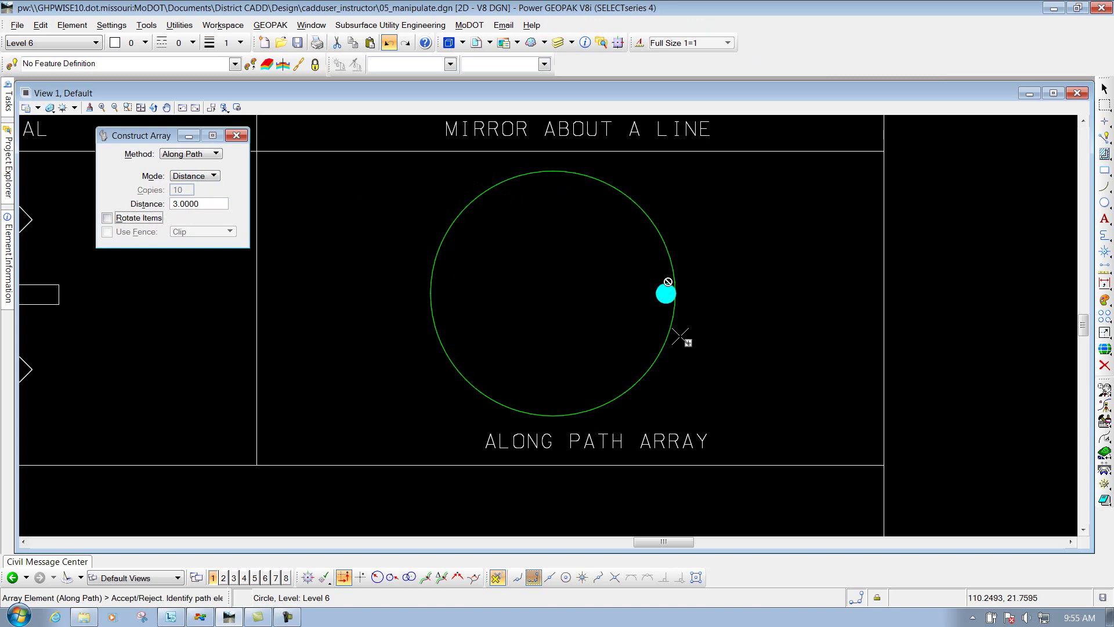
pyautogui.click(673, 293)
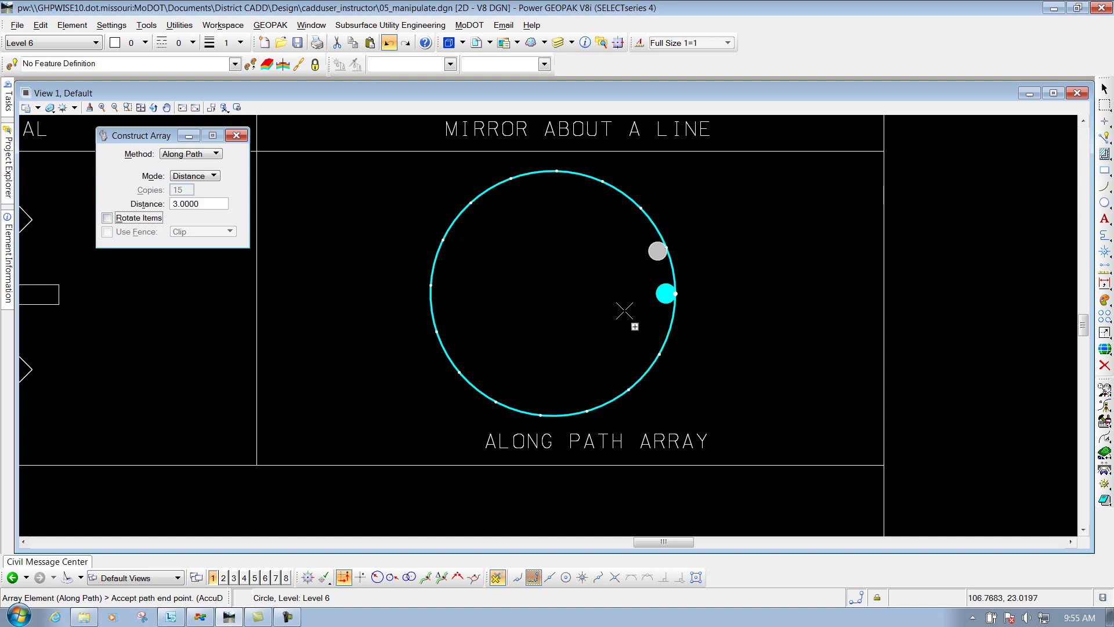
pyautogui.click(604, 342)
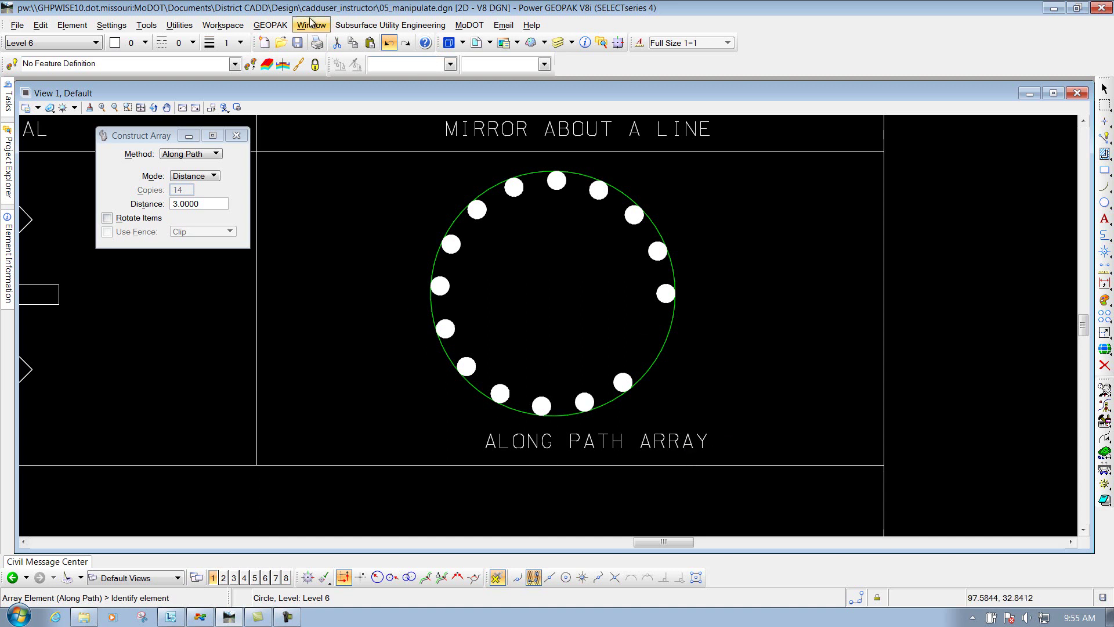
pyautogui.click(390, 43)
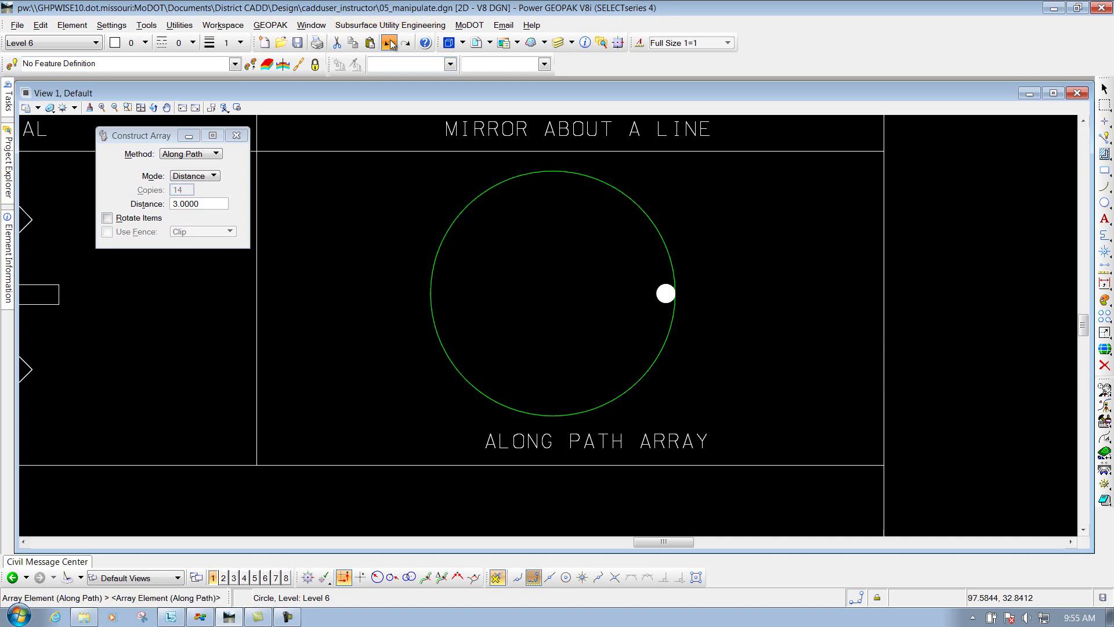
# Array the white dot along the green circle in Both mode with 15 copies at a distance of 2.0000
pyautogui.click(204, 176)
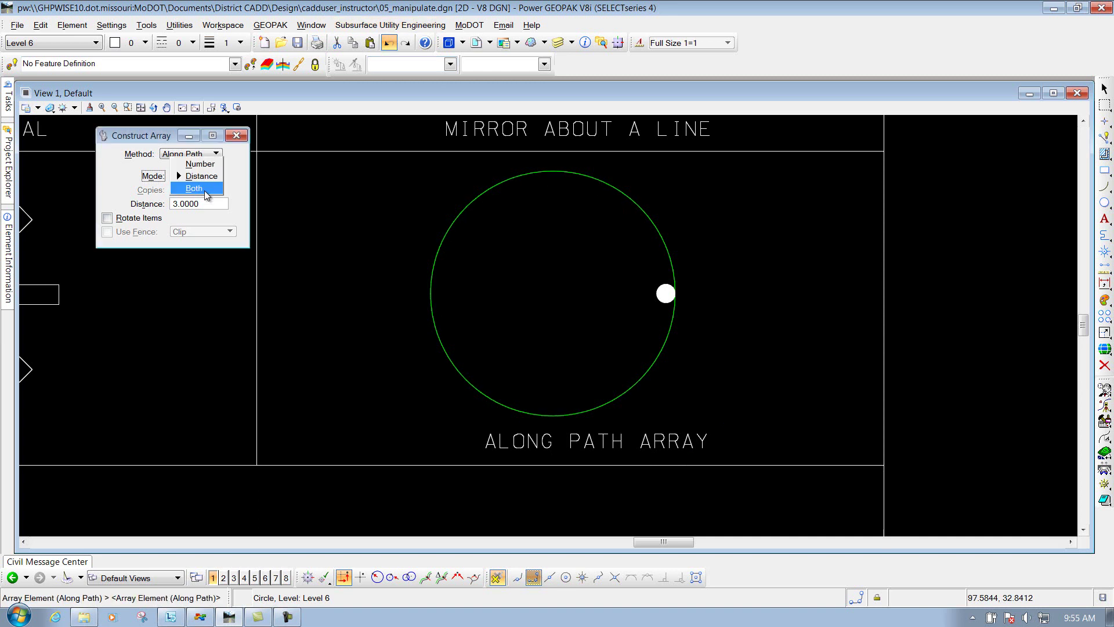
pyautogui.click(204, 191)
pyautogui.click(201, 203)
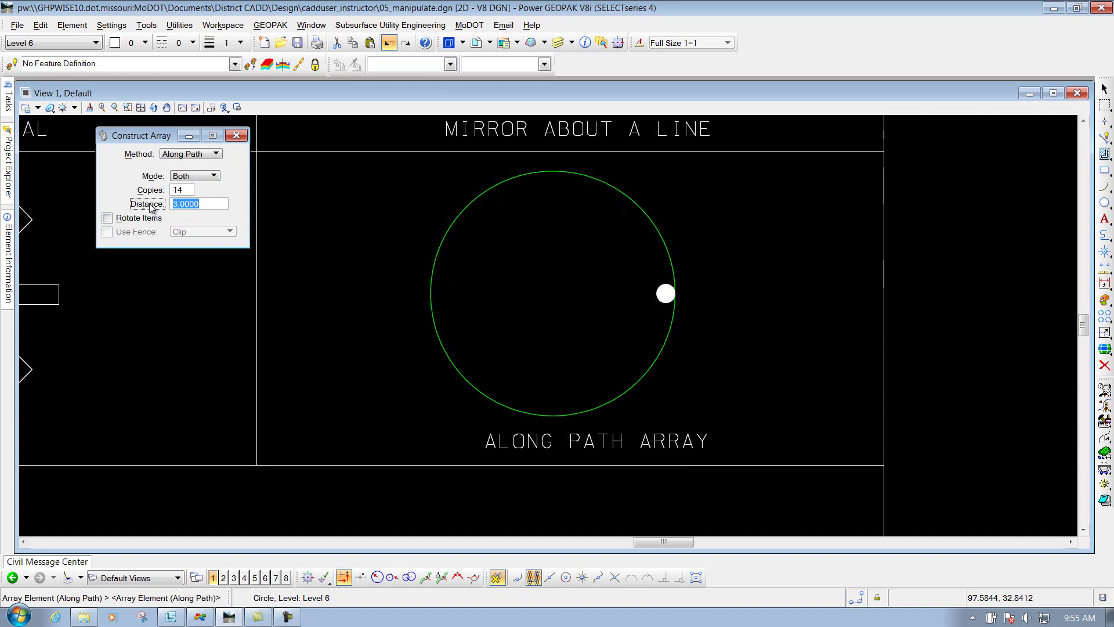
pyautogui.write('2')
pyautogui.press('Tab')
pyautogui.click(183, 192)
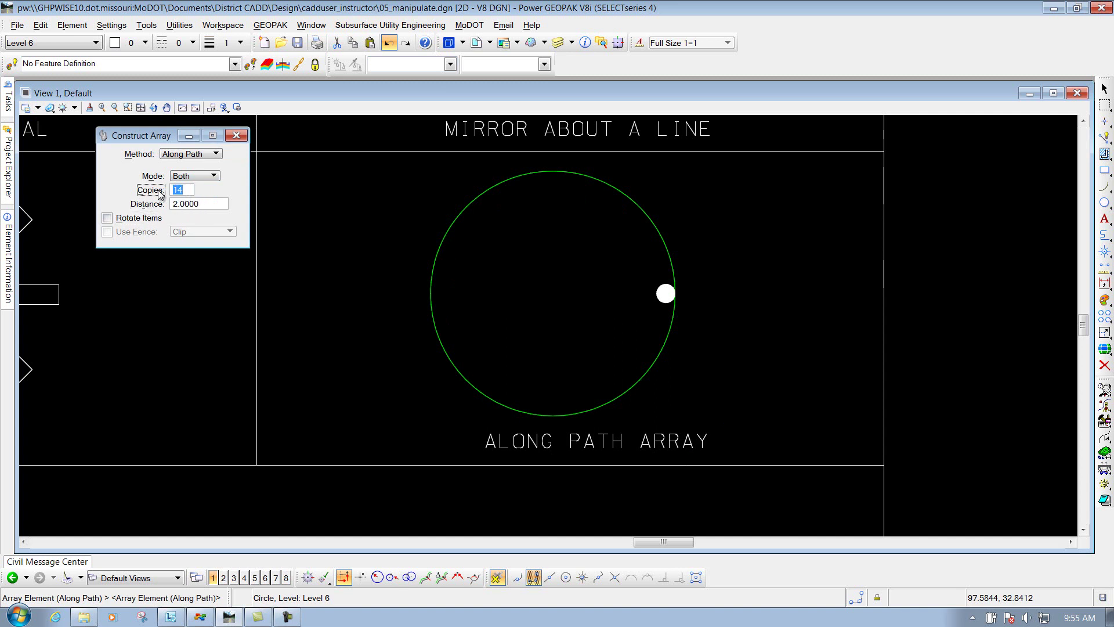
pyautogui.press('Tab')
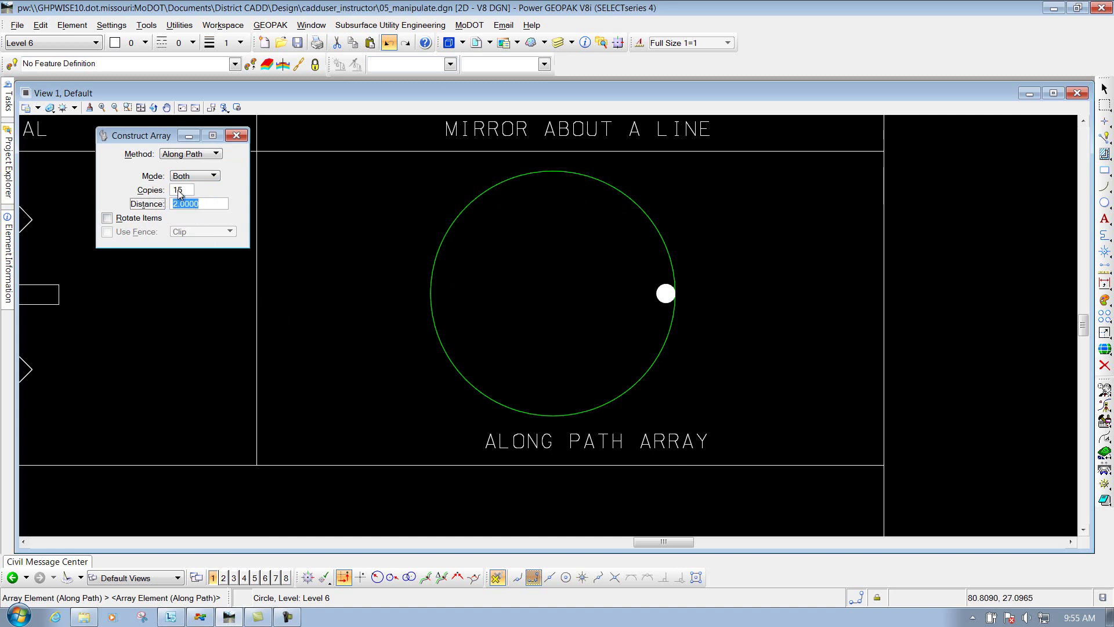
pyautogui.click(665, 293)
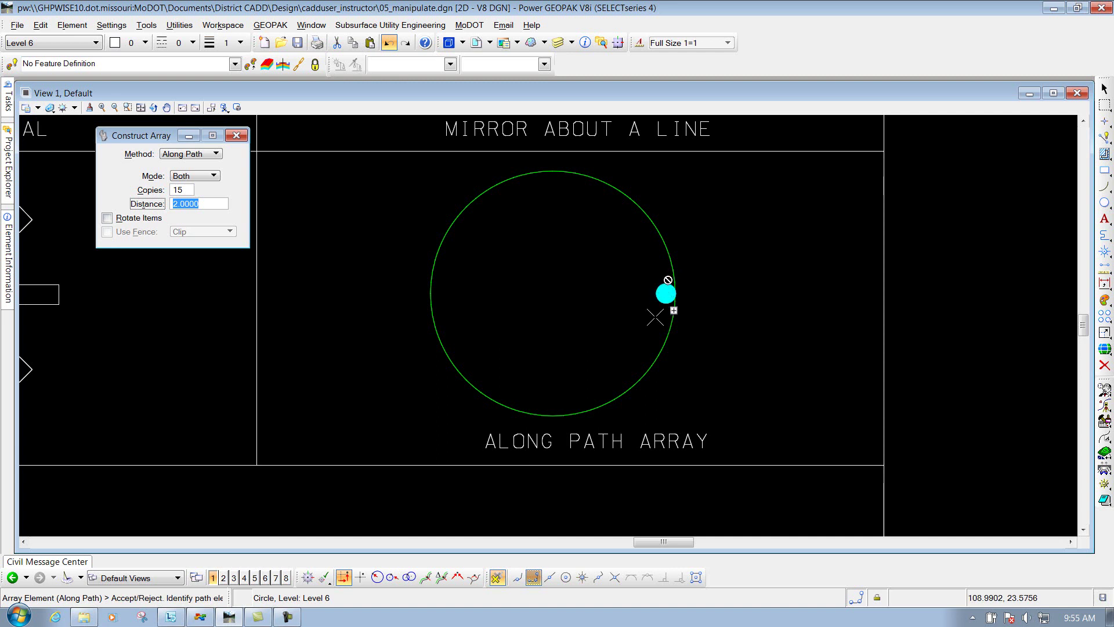
pyautogui.click(673, 290)
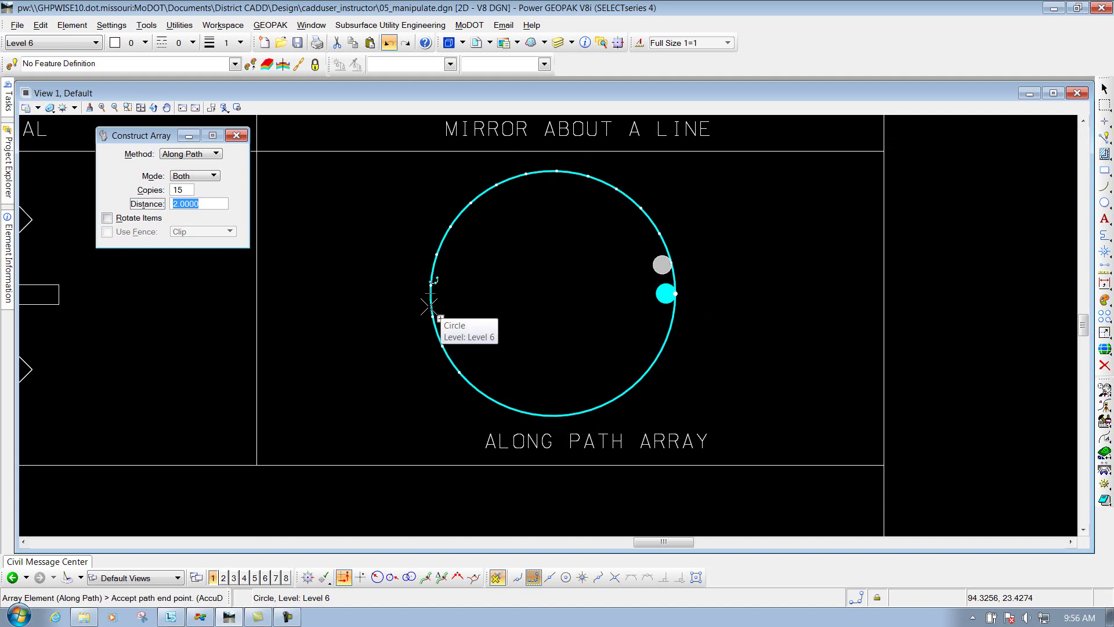
pyautogui.click(530, 346)
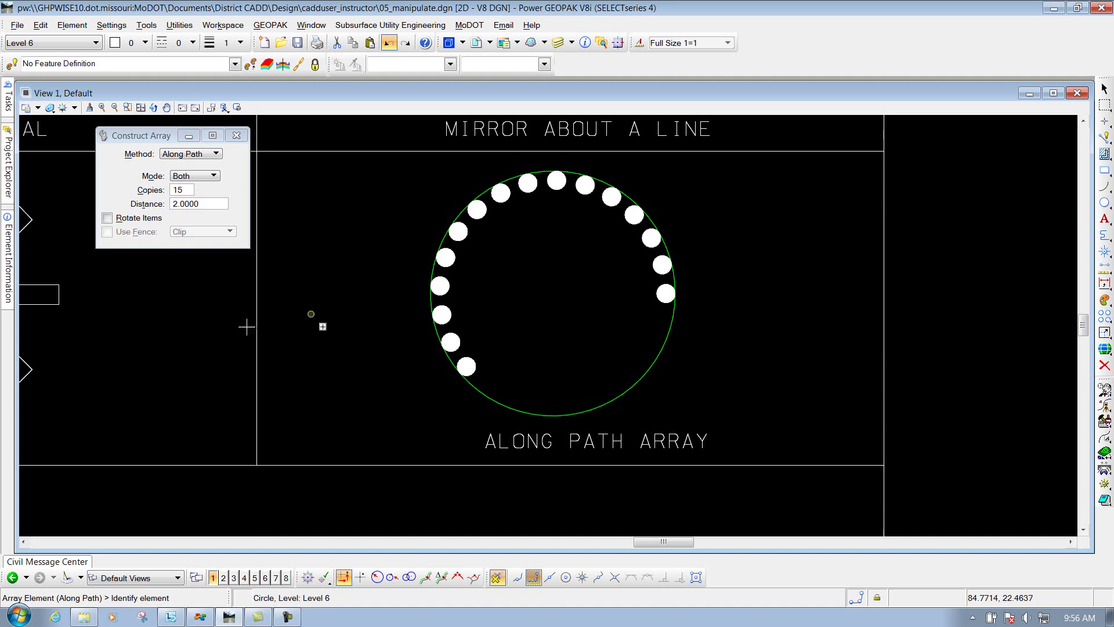
# Open the mode choices of the along-path array
pyautogui.click(200, 175)
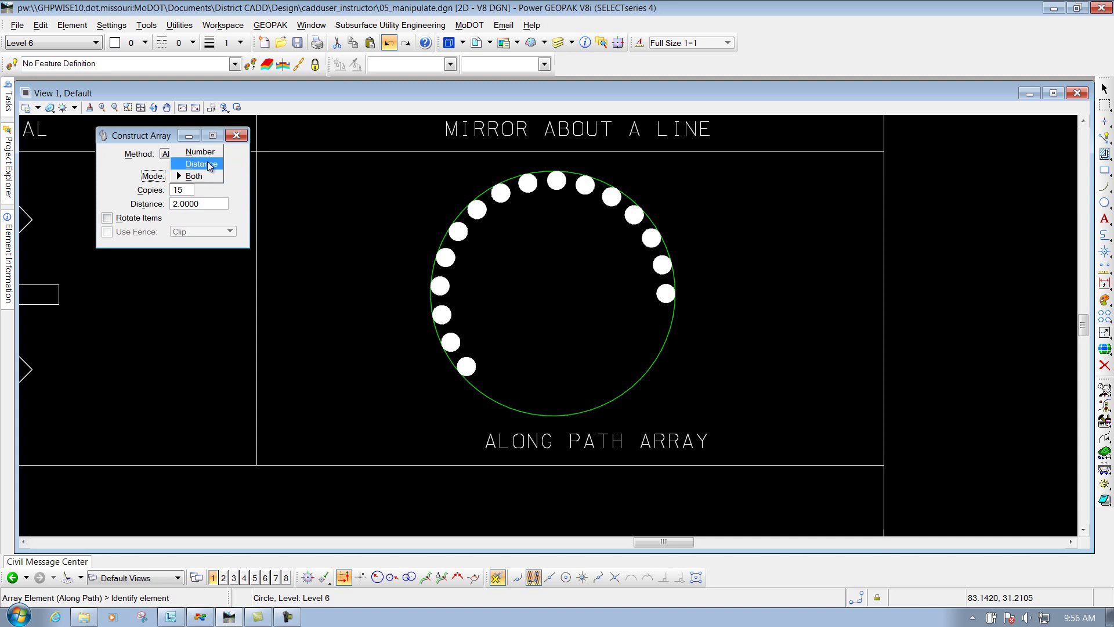